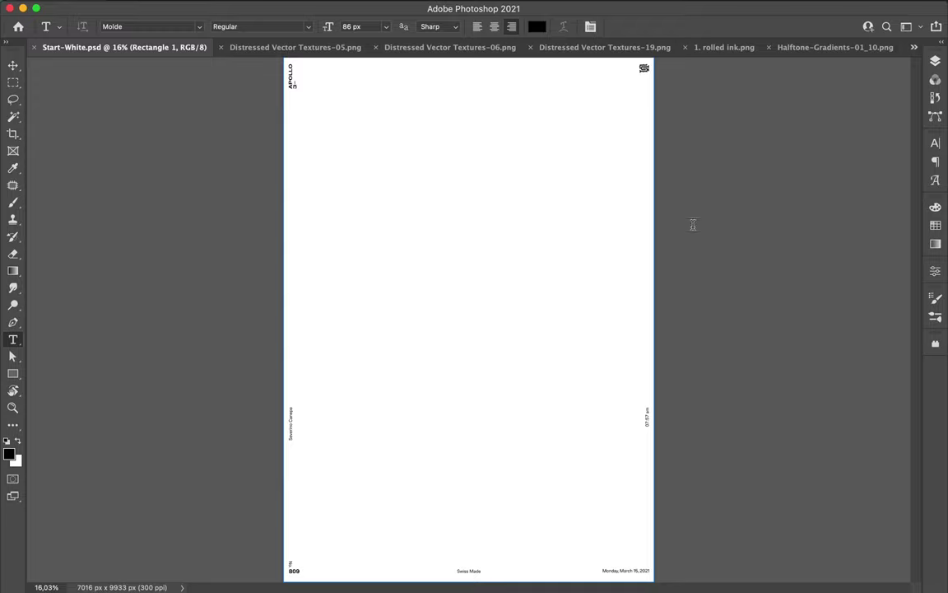
# Apply URW DIN Cond Black to the KNOCK DOWN headline and switch to the Brush tool.
pyautogui.click(815, 162)
pyautogui.click(780, 535)
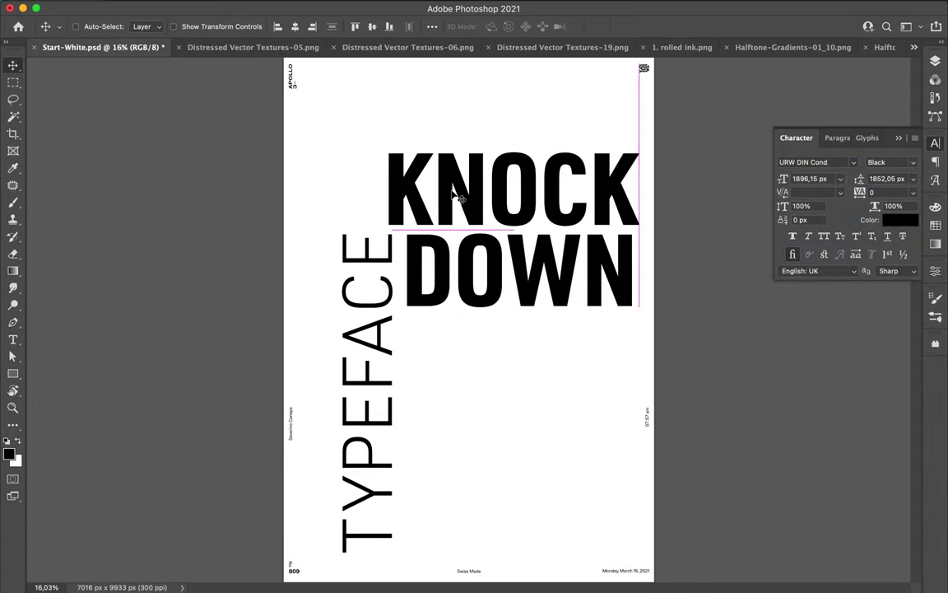
pyautogui.press('b')
pyautogui.rightClick(527, 387)
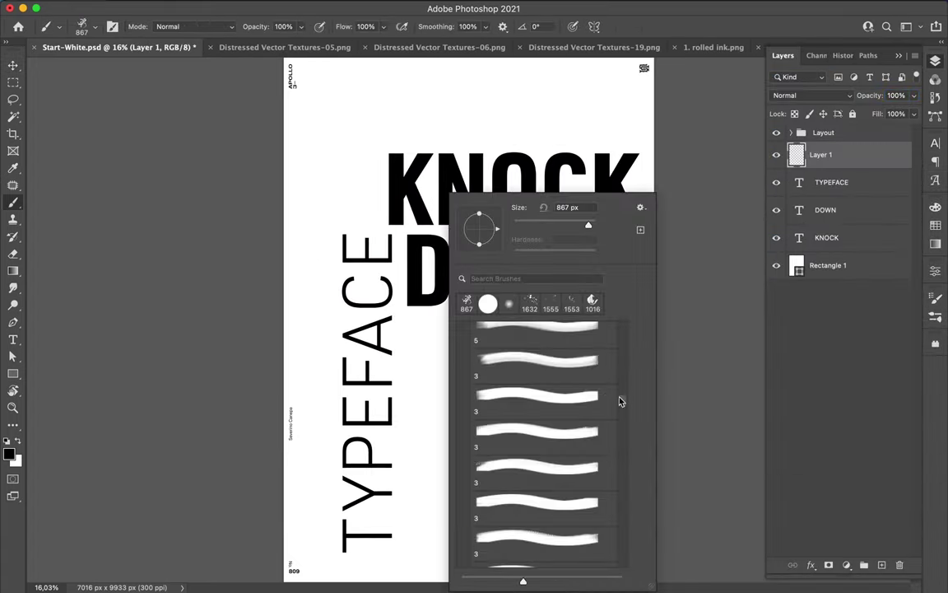
# Choose the DryBrush preset for distressing the KNOCK DOWN letters.
pyautogui.doubleClick(523, 381)
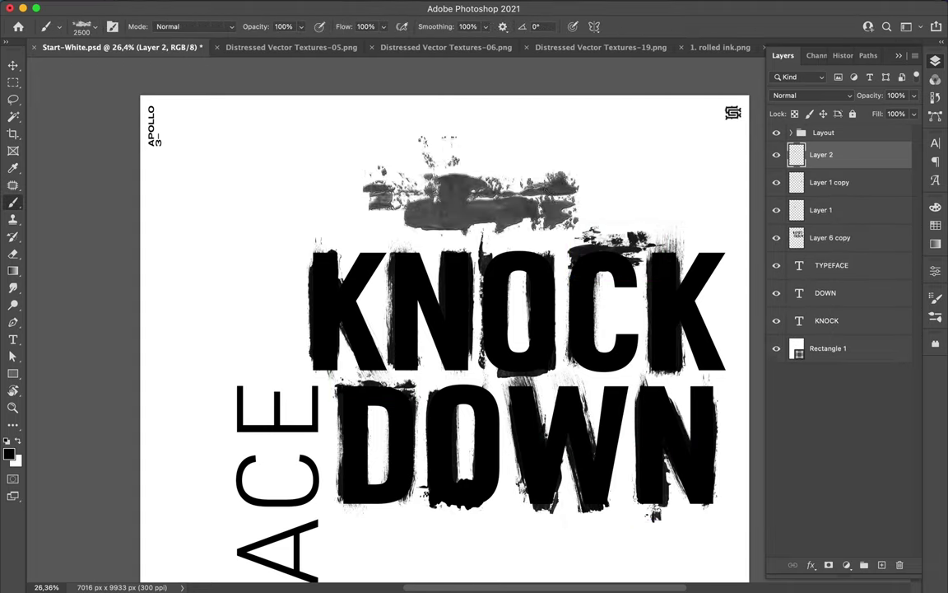
# Move the grunge blob onto KNOCK and place stroke copies over DOWN's N and KNOCK.
pyautogui.moveTo(488, 198); pyautogui.dragTo(550, 267)
pyautogui.scroll(5, 519, 277)
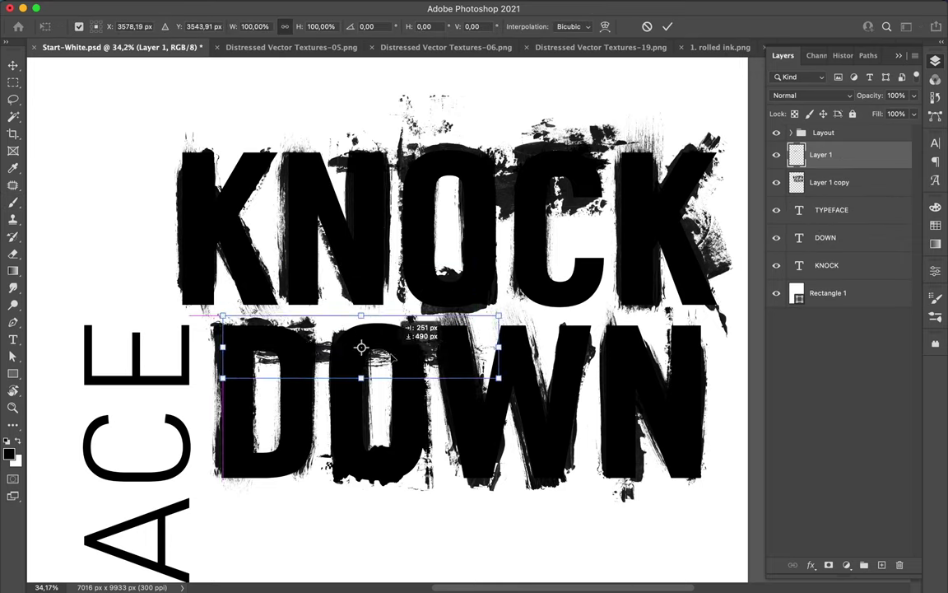
pyautogui.moveTo(367, 98); pyautogui.dragTo(605, 303)
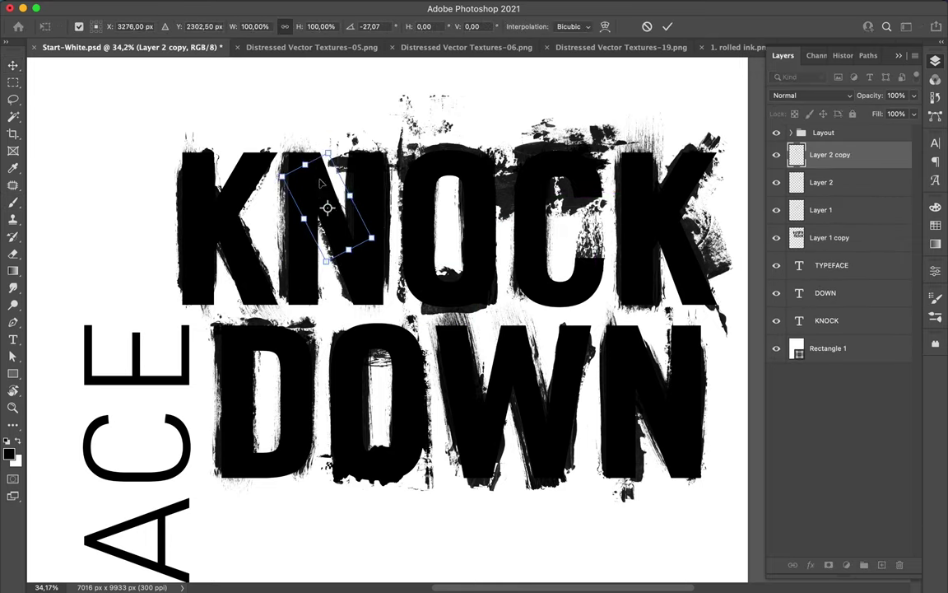
pyautogui.moveTo(505, 370); pyautogui.dragTo(616, 290)
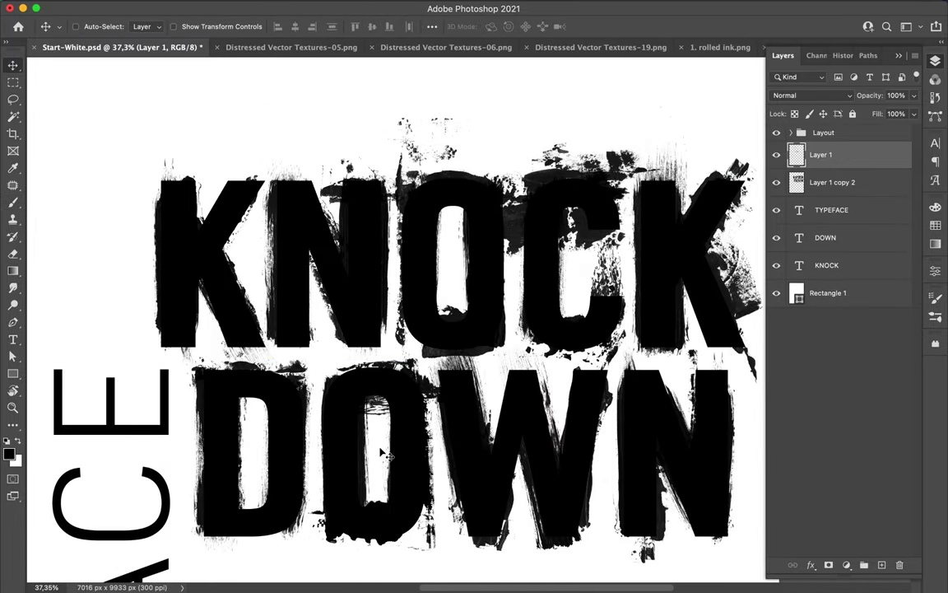
# On a new layer, rotate a horizontal brush stroke upright across the letters.
pyautogui.hotkey('ctrl', 'shift', 'n')
pyautogui.press('Return')
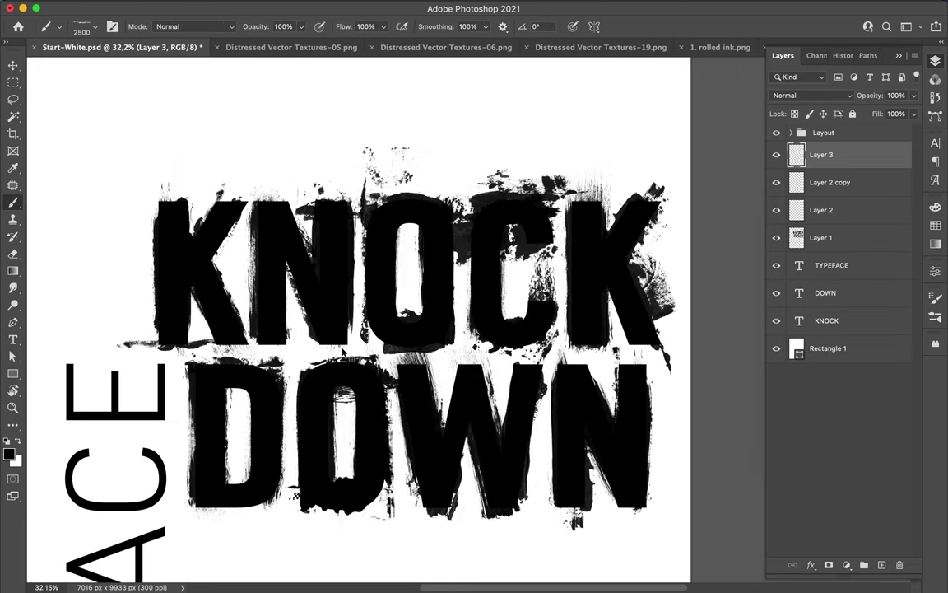
pyautogui.hotkey('ctrl', 't')
pyautogui.moveTo(479, 431); pyautogui.dragTo(563, 363)
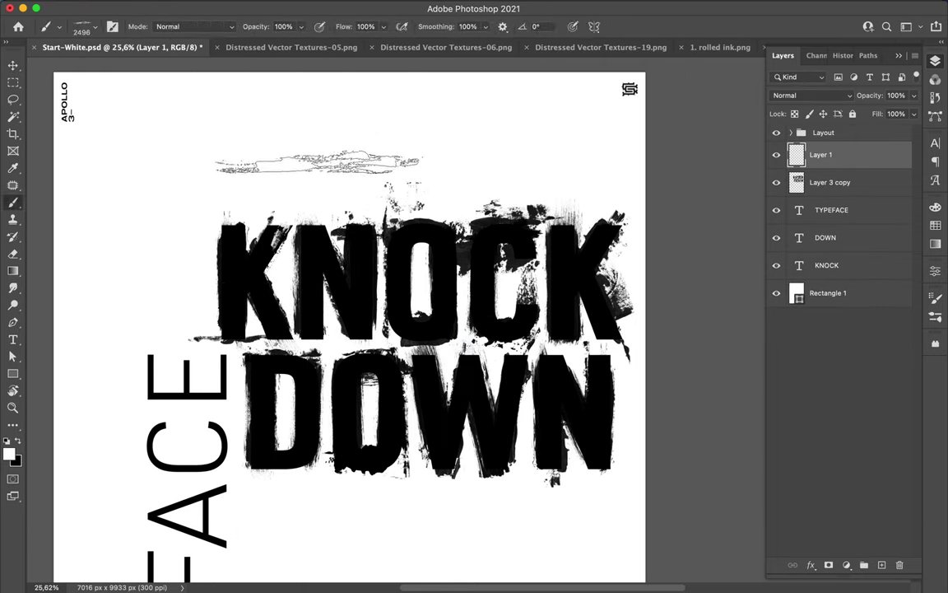
pyautogui.press('Return')
# Duplicate and reposition the upright stroke, then select Layer 3 through Layer 4 copy.
pyautogui.moveTo(249, 271); pyautogui.dragTo(263, 188)
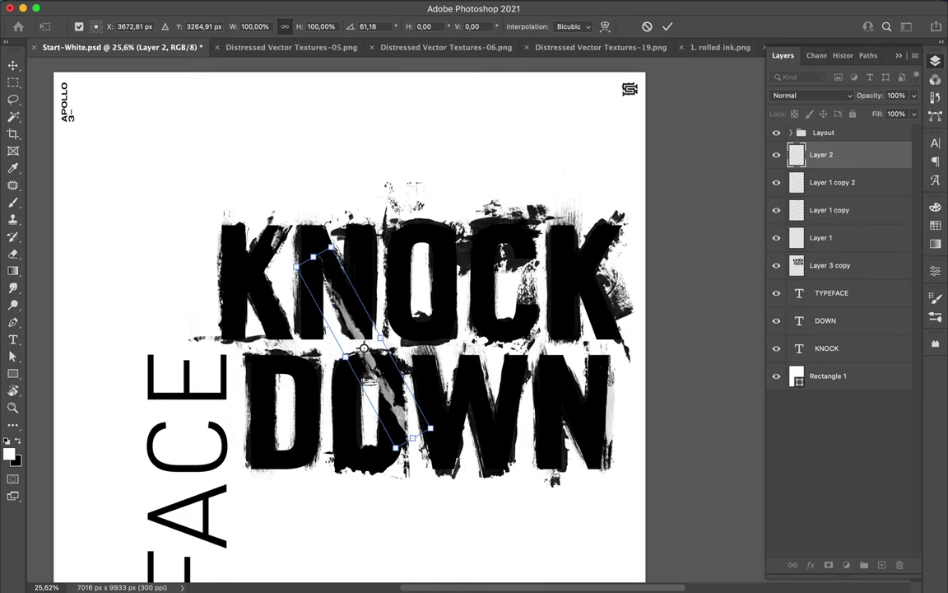
pyautogui.hotkey('ctrl', 'j')
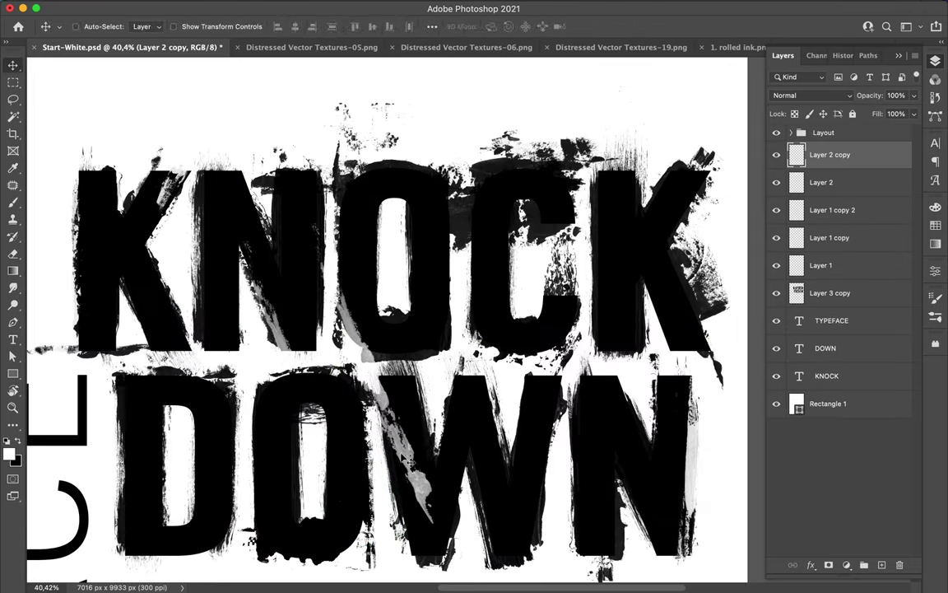
pyautogui.hotkey('ctrl', 't')
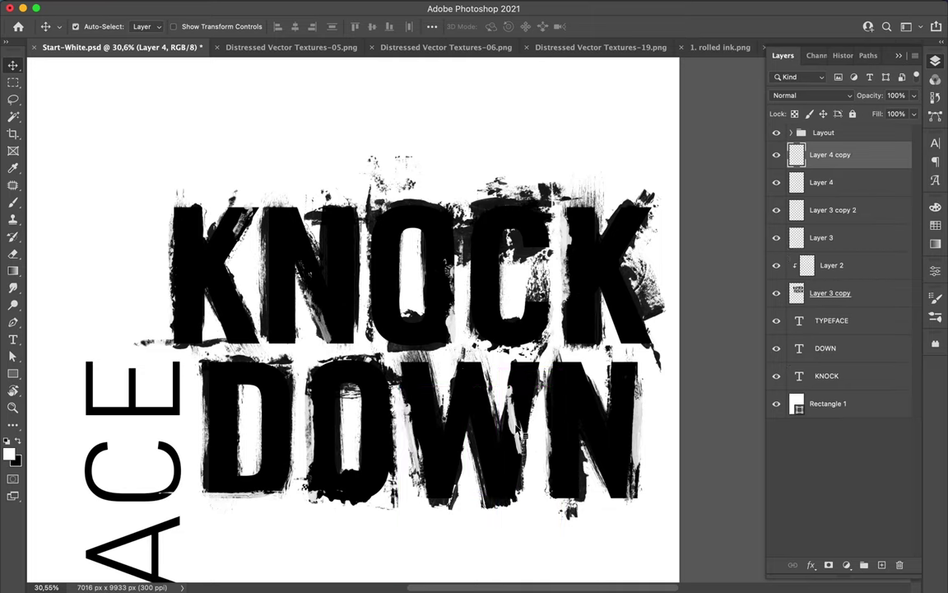
pyautogui.keyDown('shift'); pyautogui.click(817, 237); pyautogui.keyUp('shift')
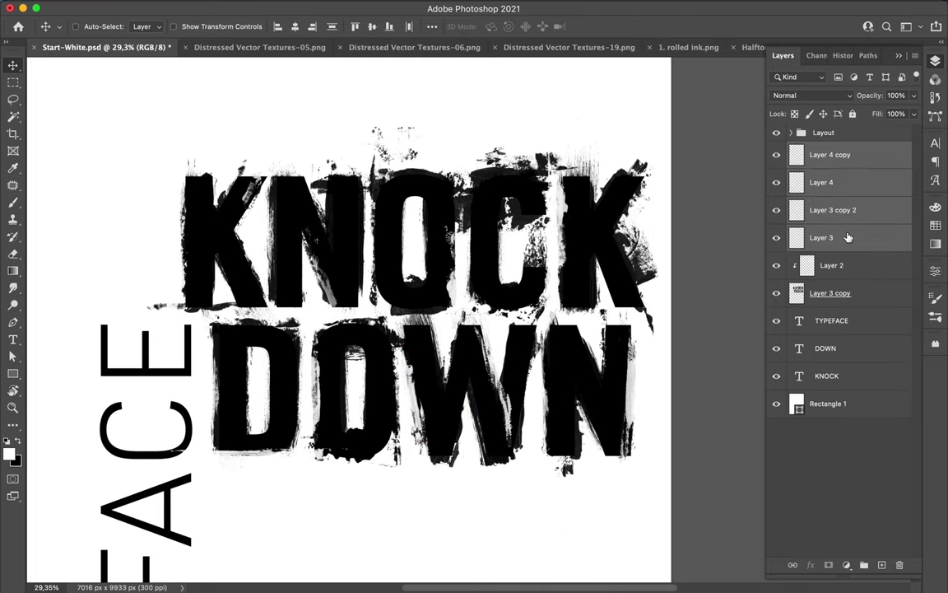
# Merge the selected stroke layers and clip them to the layer below.
pyautogui.hotkey('ctrl', 'e')
pyautogui.keyDown('alt'); pyautogui.click(832, 168); pyautogui.keyUp('alt')
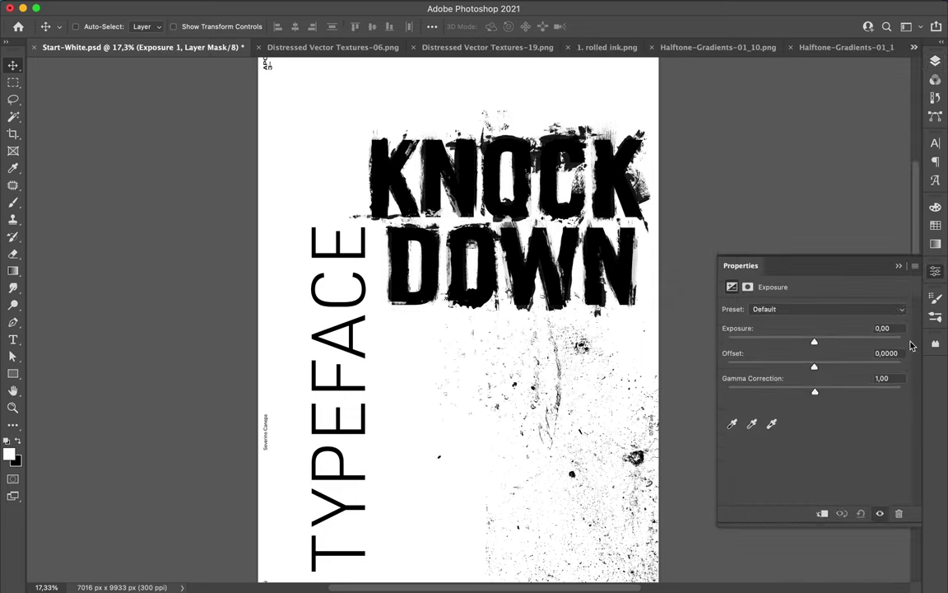
# Raise the texture layer on the poster and shift the tan tape down and right.
pyautogui.moveTo(453, 333); pyautogui.dragTo(490, 167)
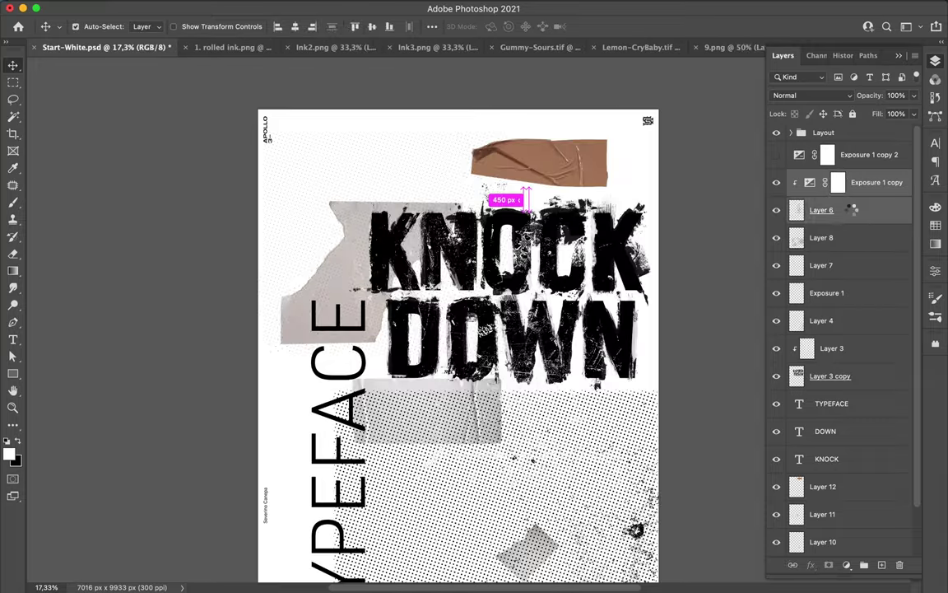
pyautogui.moveTo(567, 175); pyautogui.dragTo(603, 200)
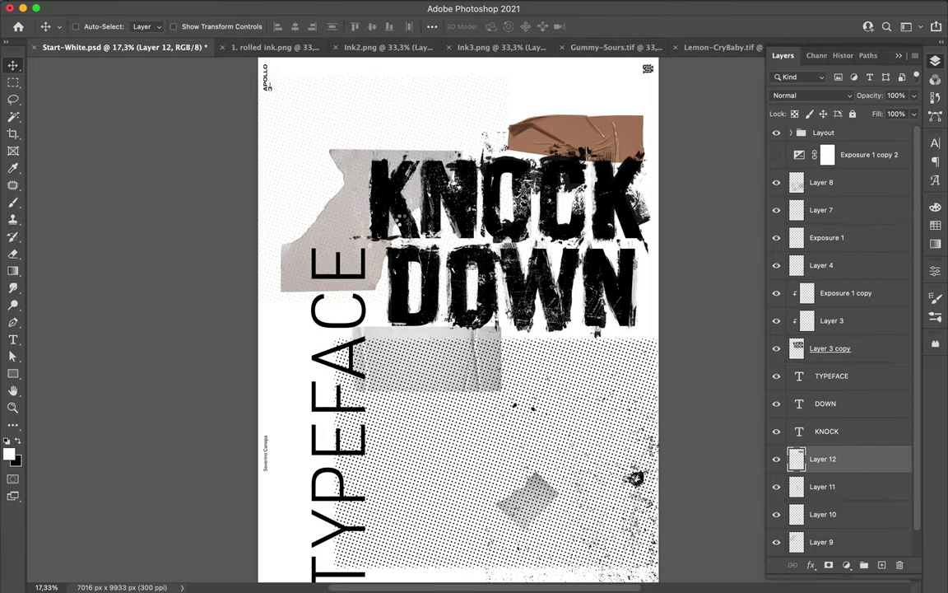
# Unlock the Lemon-CryBaby.tif halftone for Magic Wand selection and close Gummy-Sours.tif.
pyautogui.click(721, 47)
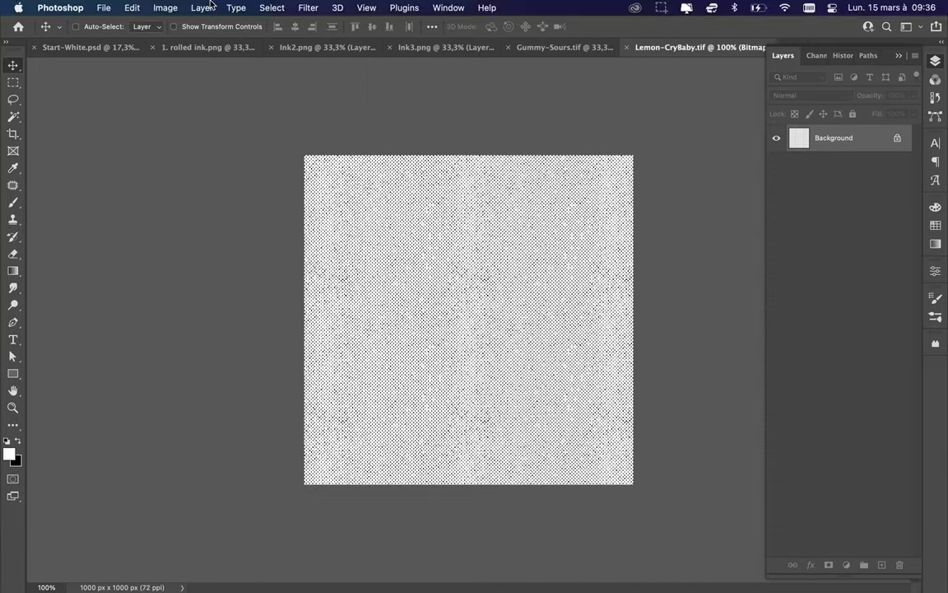
pyautogui.click(897, 139)
pyautogui.press('w')
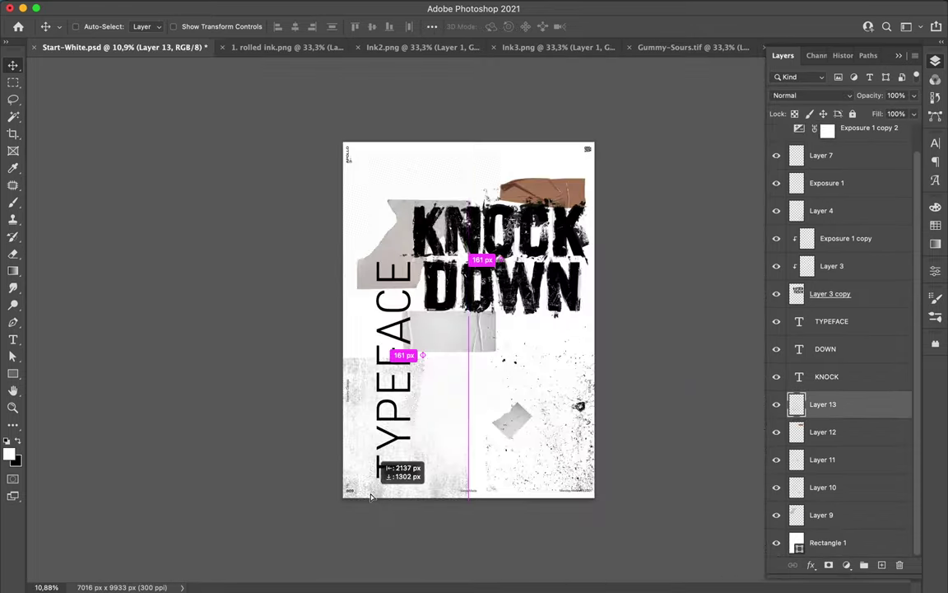
pyautogui.click(577, 46)
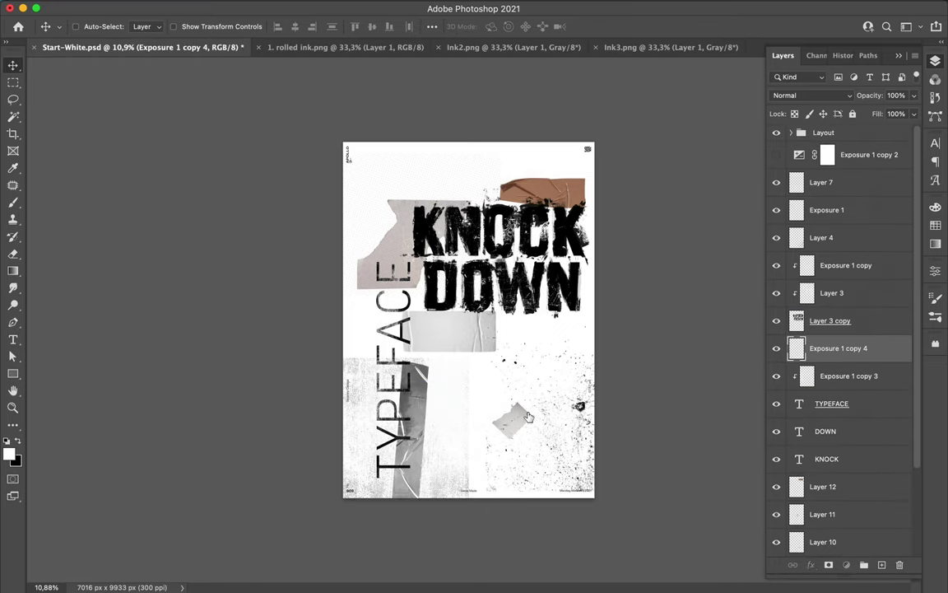
# Transform the copied texture into position and nudge the ink splatter down and right.
pyautogui.hotkey('ctrl', 't')
pyautogui.moveTo(527, 417); pyautogui.dragTo(429, 448)
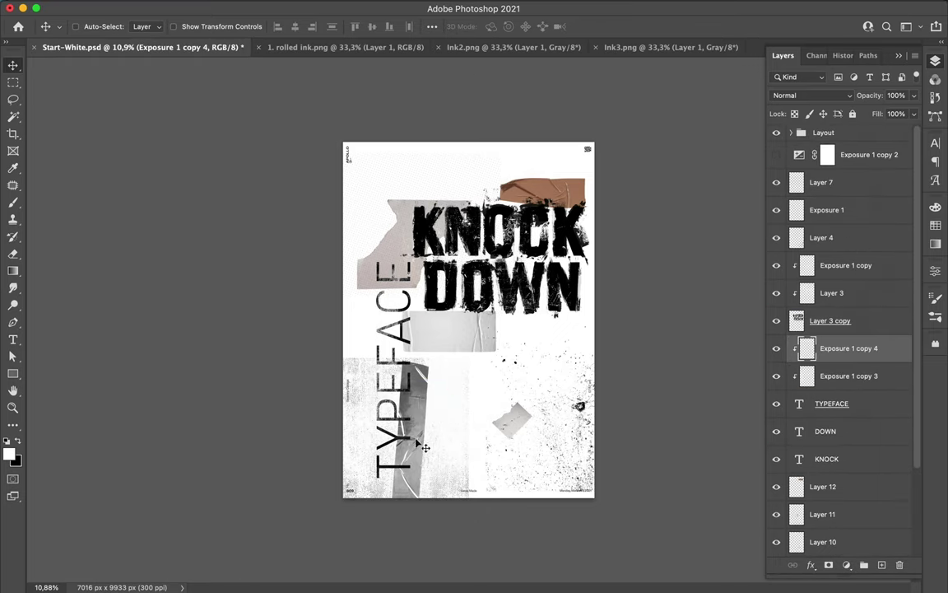
pyautogui.press('Return')
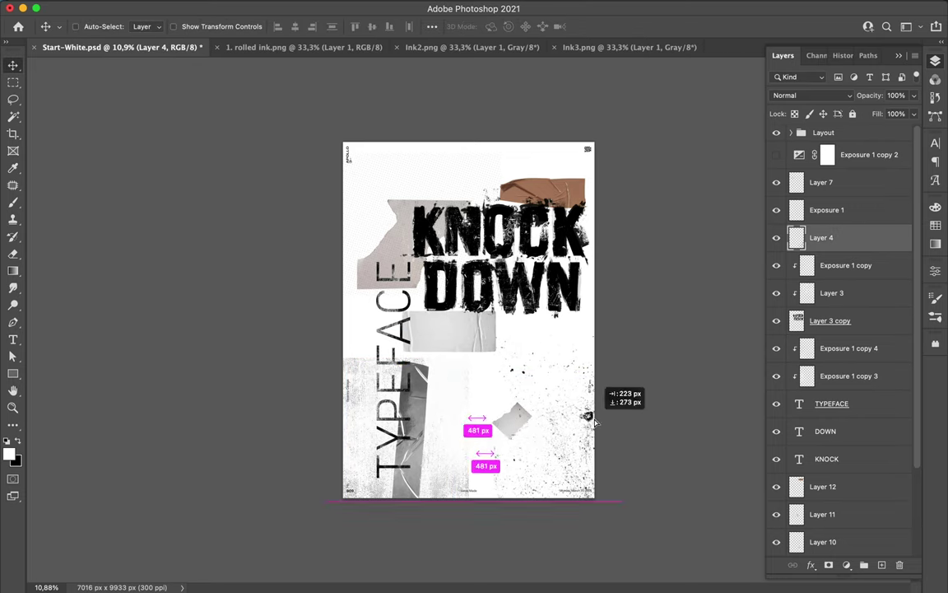
pyautogui.moveTo(582, 407); pyautogui.dragTo(588, 416)
# Move Layer 4 below Exposure 1 copy 3 and clip it to the TYPEFACE text.
pyautogui.keyDown('ctrl'); pyautogui.click(614, 408); pyautogui.keyUp('ctrl')
pyautogui.keyDown('ctrl'); pyautogui.click(650, 438); pyautogui.keyUp('ctrl')
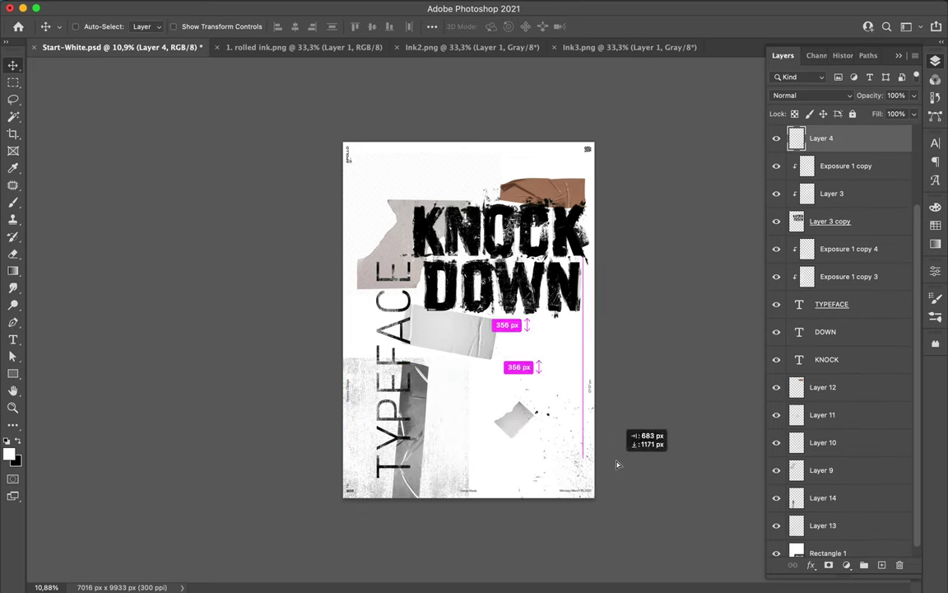
pyautogui.press('b')
pyautogui.scroll(3, 412, 247)
pyautogui.rightClick(354, 189)
pyautogui.press('Escape')
pyautogui.moveTo(823, 214); pyautogui.dragTo(823, 288)
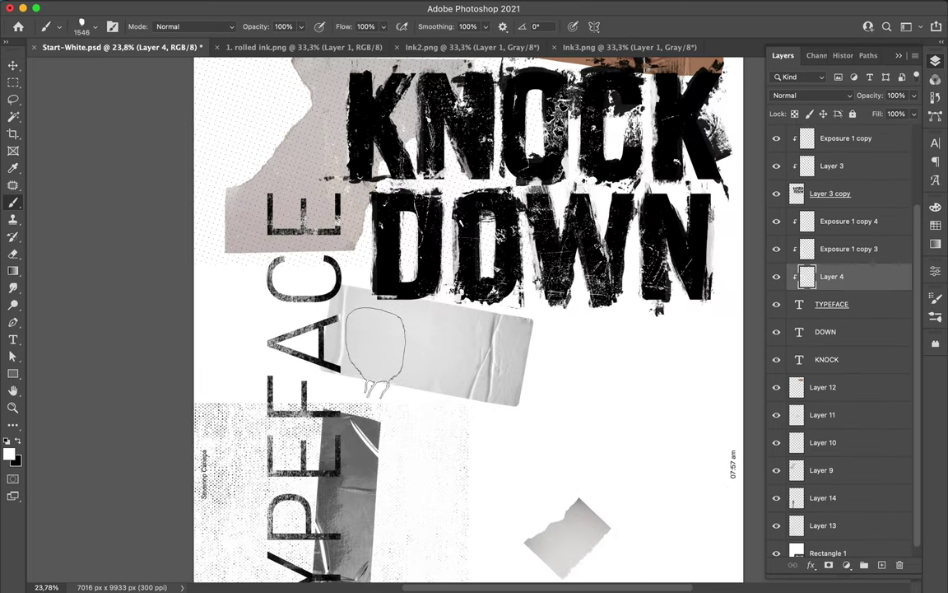
pyautogui.keyDown('ctrl'); pyautogui.click(426, 325); pyautogui.keyUp('ctrl')
# Merge the clipped Layer 4 down into the TYPEFACE text layer.
pyautogui.rightClick(423, 172)
pyautogui.press('Escape')
pyautogui.scroll(-2, 469, 321)
pyautogui.rightClick(822, 296)
pyautogui.press('Escape')
pyautogui.hotkey('ctrl', 'e')
pyautogui.press('v')
pyautogui.scroll(1, 466, 160)
# Add a new layer above Exposure 1 and choose a flat brush preset for striped marks.
pyautogui.click(833, 139)
pyautogui.hotkey('ctrl', 'shift', 'alt', 'n')
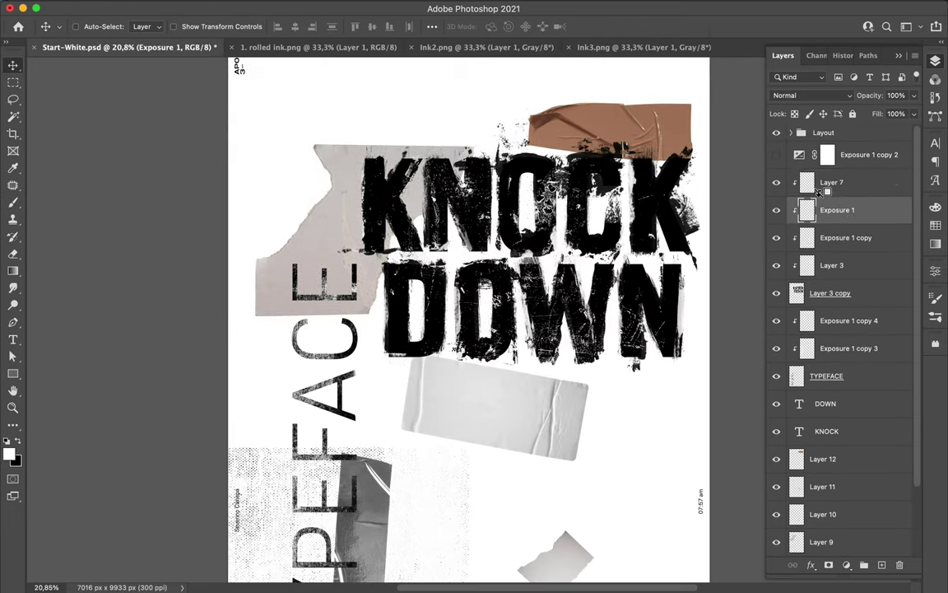
pyautogui.scroll(-1, 469, 321)
pyautogui.press('b')
pyautogui.rightClick(405, 169)
pyautogui.press('Escape')
pyautogui.rightClick(449, 169)
pyautogui.doubleClick(576, 461)
pyautogui.rightClick(708, 299)
pyautogui.doubleClick(635, 408)
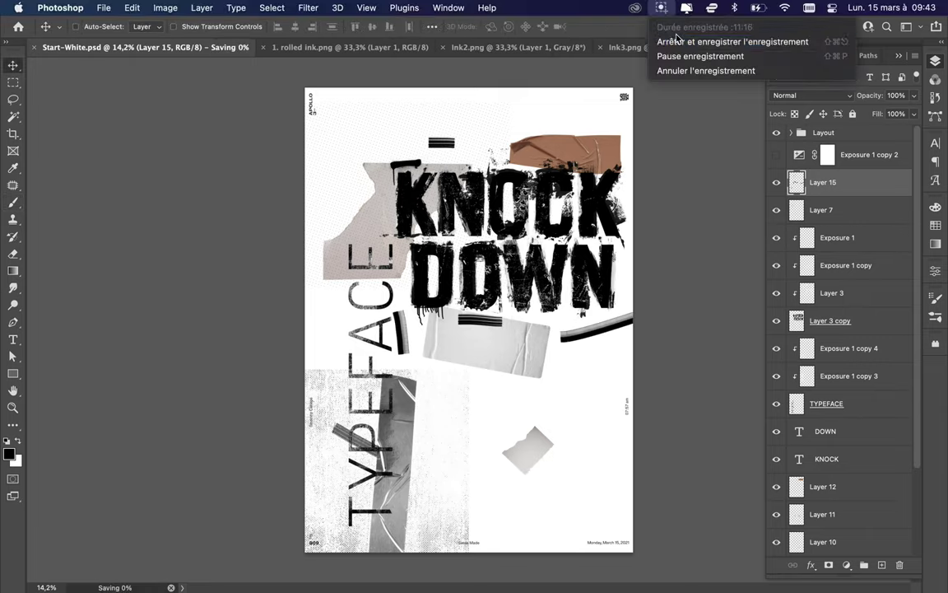